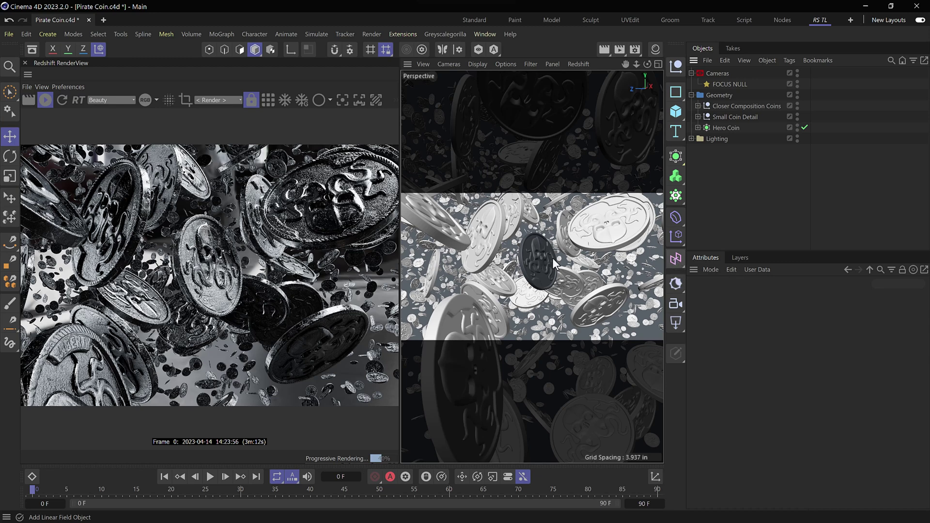
Zoom, orbit and dolly the Perspective view so the dark hero coin sits centred among the coins
{"action": "scroll", "coordinate": [533, 264], "scroll_direction": "down", "scroll_amount": 5}
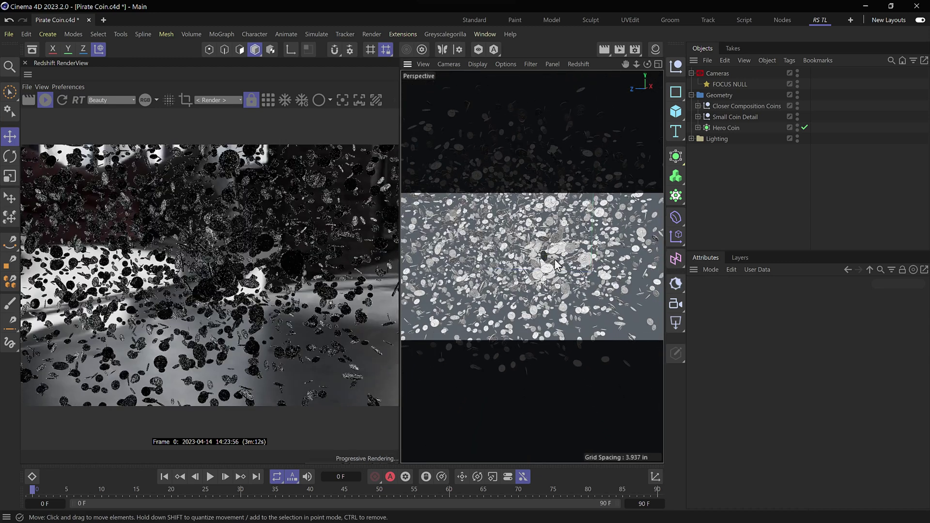
{"action": "left_click_drag", "start_coordinate": [546, 259], "coordinate": [647, 257], "text": "alt"}
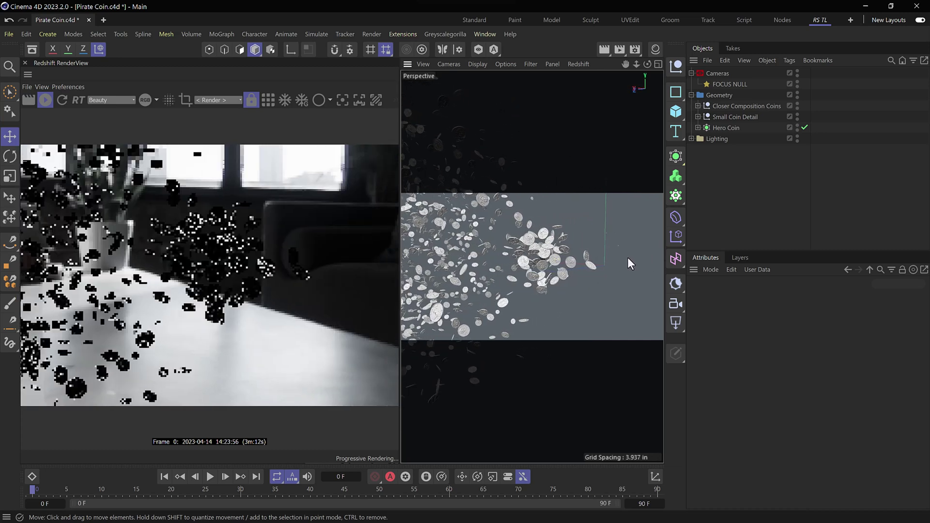
{"action": "scroll", "coordinate": [551, 251], "scroll_direction": "up", "scroll_amount": 3}
{"action": "scroll", "coordinate": [577, 249], "scroll_direction": "up", "scroll_amount": 2}
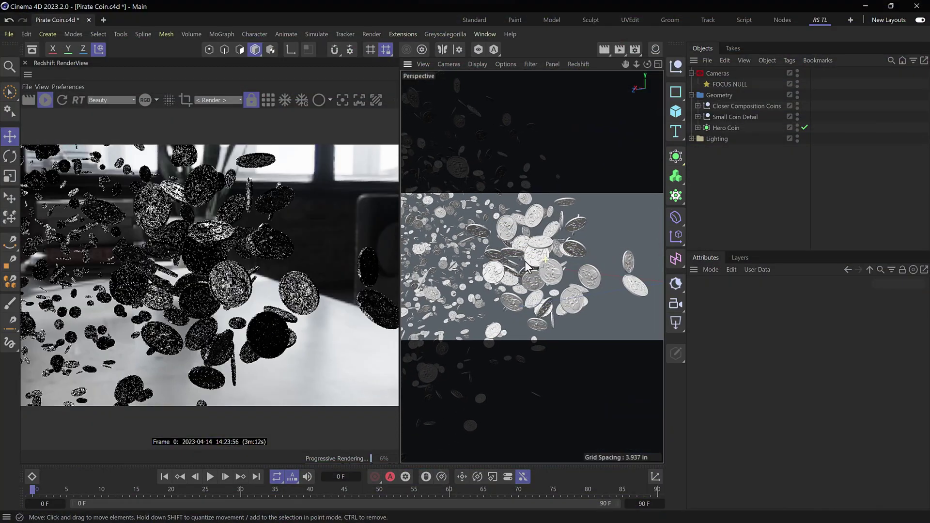
{"action": "mouse_move", "coordinate": [524, 260]}
{"action": "left_mouse_down", "text": "alt"}
{"action": "mouse_move", "coordinate": [554, 265]}
{"action": "mouse_move", "coordinate": [444, 257]}
{"action": "mouse_move", "coordinate": [521, 263]}
{"action": "left_mouse_up", "text": "alt"}
{"action": "right_click_drag", "start_coordinate": [520, 263], "coordinate": [584, 265], "text": "alt"}
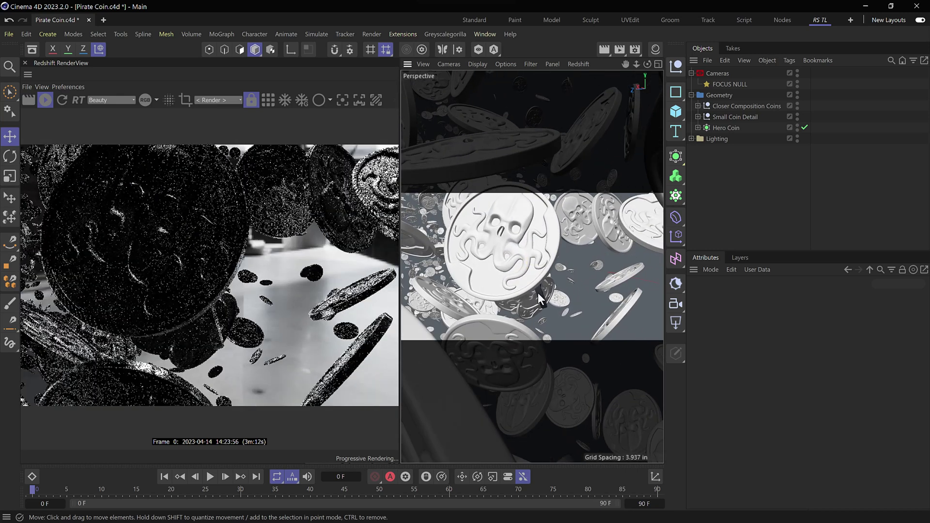
{"action": "left_click_drag", "start_coordinate": [540, 297], "coordinate": [467, 291], "text": "alt"}
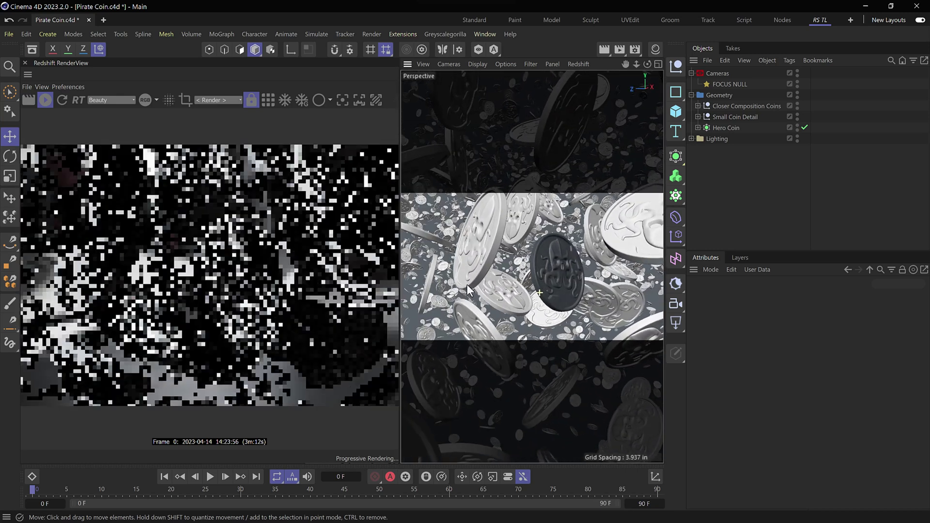
{"action": "mouse_move", "coordinate": [560, 276]}
{"action": "left_mouse_down", "text": "alt"}
{"action": "mouse_move", "coordinate": [539, 271]}
{"action": "mouse_move", "coordinate": [553, 264]}
{"action": "left_mouse_up", "text": "alt"}
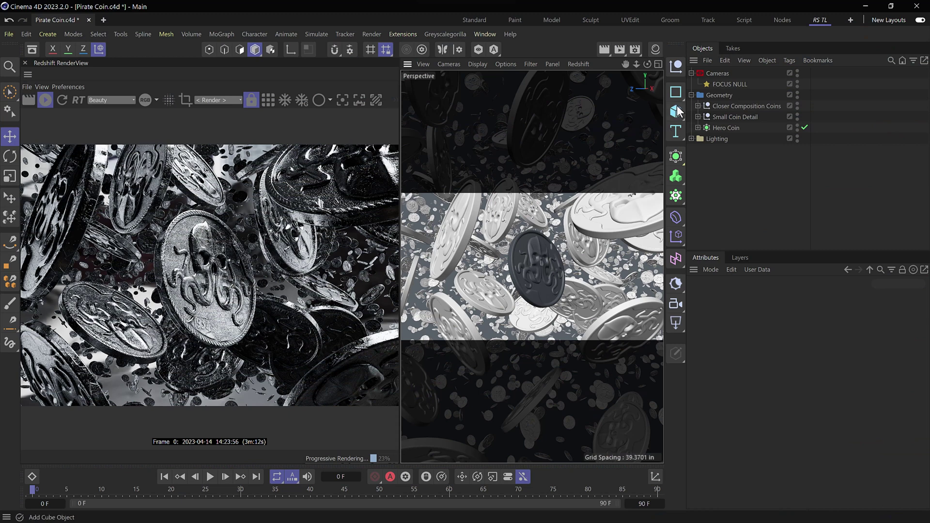
Add an RS Camera with an 85 mm focal length
{"action": "left_click", "coordinate": [677, 306]}
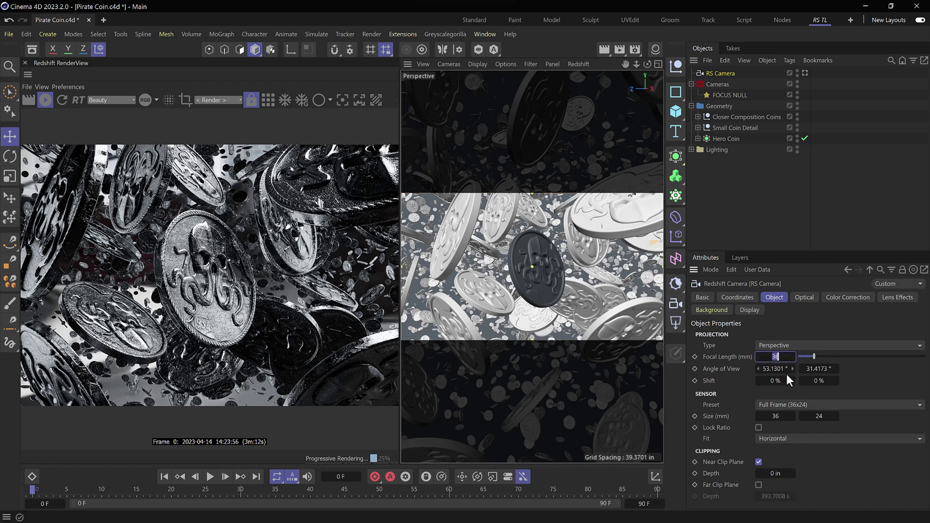
{"action": "type", "text": "85"}
{"action": "key", "text": "Return"}
Look through the RS Camera and dolly it to frame the hero coin
{"action": "left_click", "coordinate": [805, 73]}
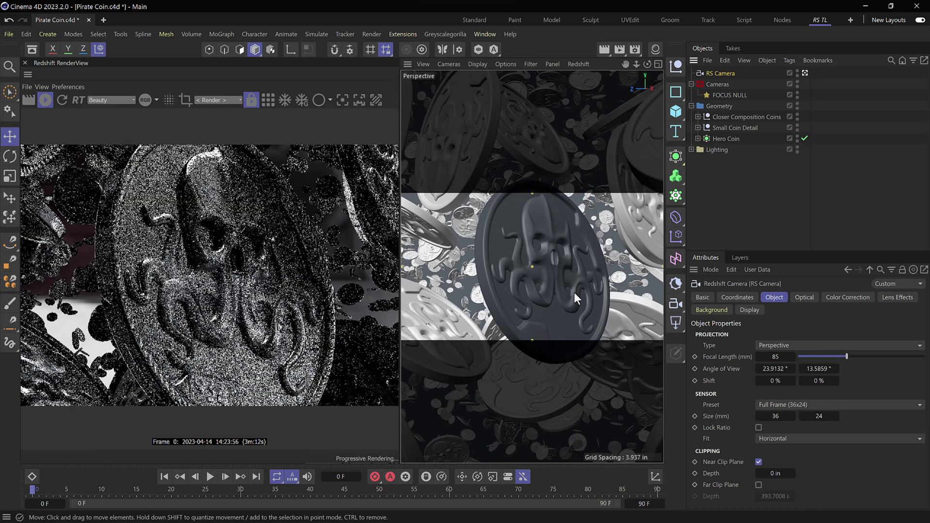
{"action": "right_click_drag", "start_coordinate": [563, 278], "coordinate": [539, 296], "text": "alt"}
{"action": "left_click_drag", "start_coordinate": [548, 287], "coordinate": [542, 267], "text": "alt"}
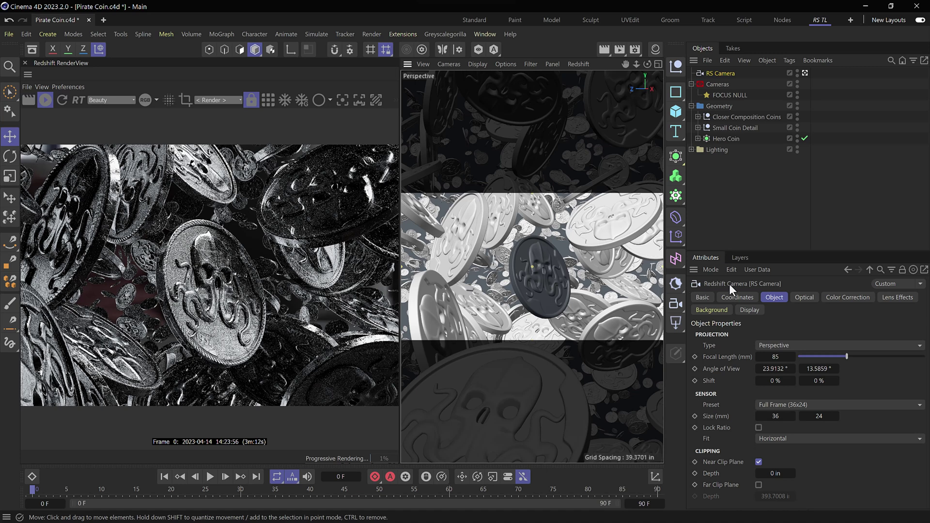
Set FOCUS NULL as the RS Camera's DoF Object in the Optical tab and enable Bokeh
{"action": "left_click", "coordinate": [803, 299]}
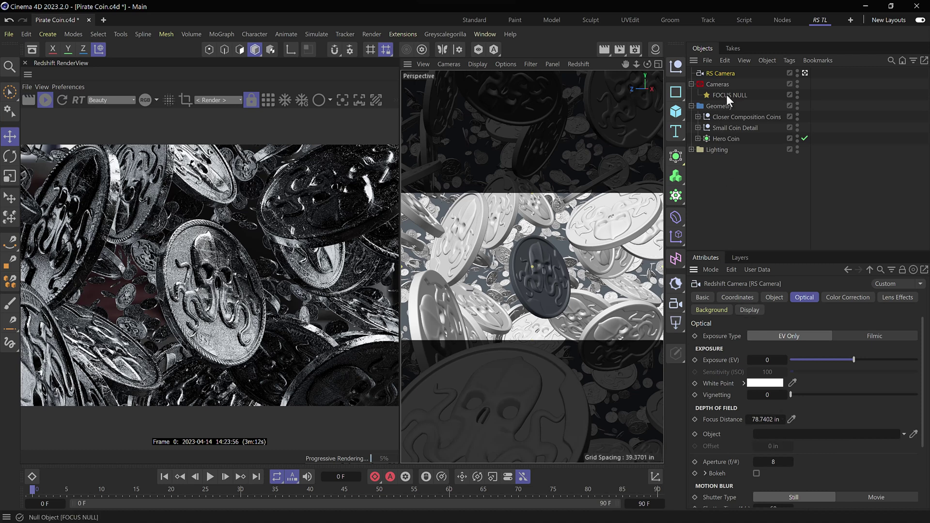
{"action": "left_click_drag", "start_coordinate": [726, 95], "coordinate": [761, 386]}
{"action": "left_click_drag", "start_coordinate": [767, 442], "coordinate": [763, 435]}
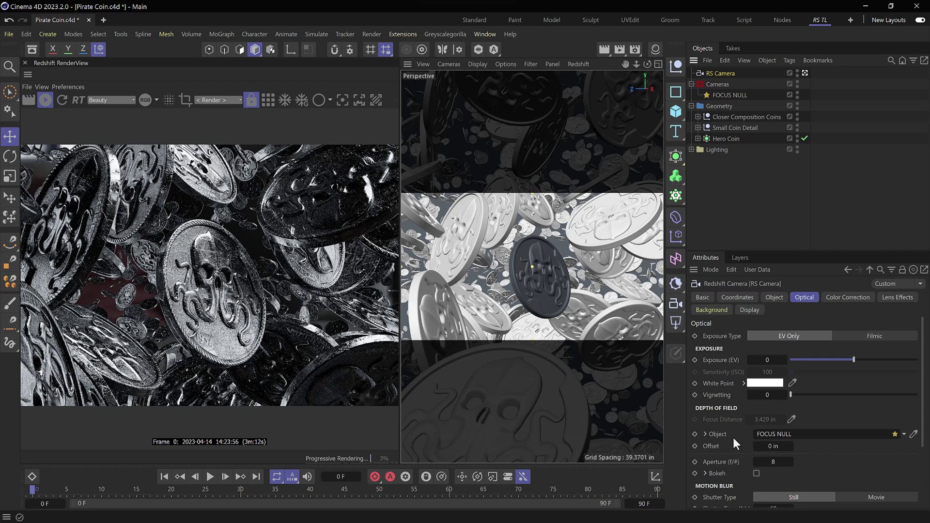
{"action": "scroll", "coordinate": [733, 462], "scroll_direction": "down", "scroll_amount": 3}
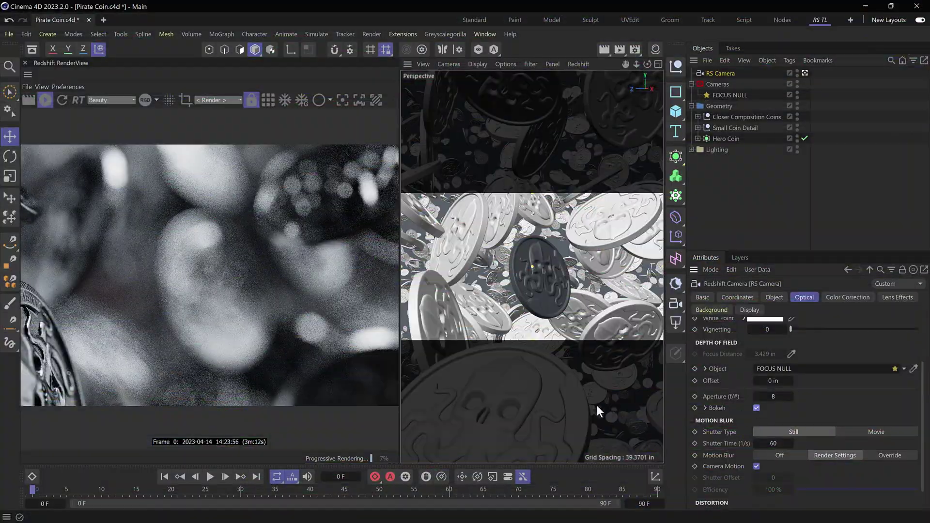
Snap FOCUS NULL onto the hero coin's surface with the Place tool
{"action": "left_click", "coordinate": [719, 95]}
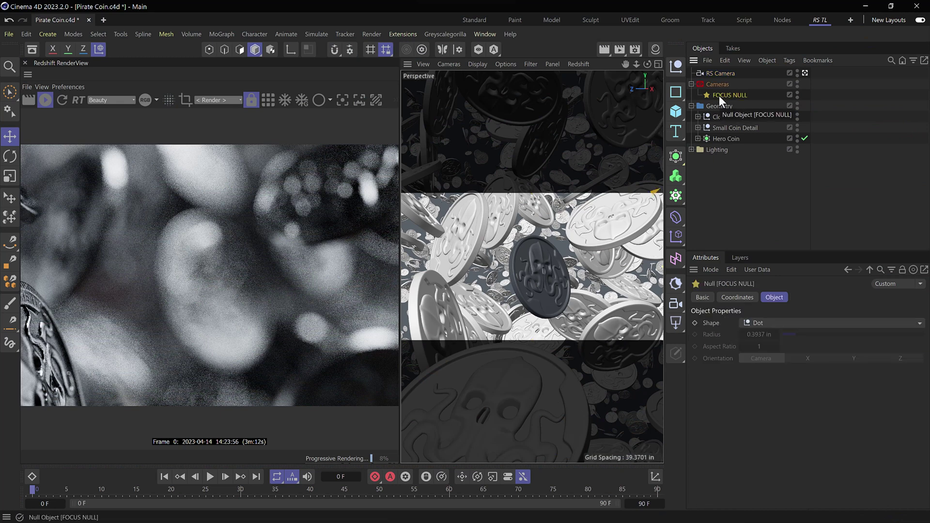
{"action": "left_click", "coordinate": [9, 198]}
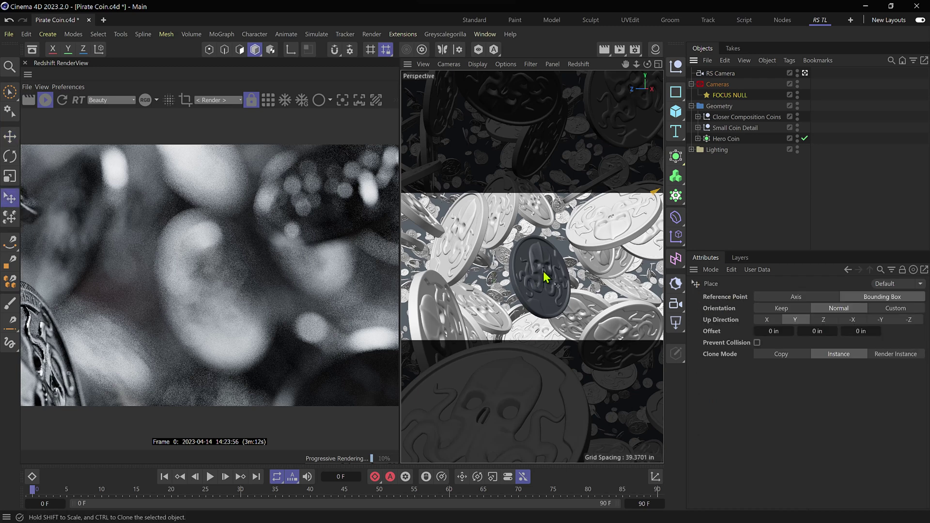
{"action": "mouse_move", "coordinate": [543, 279]}
{"action": "left_mouse_down"}
{"action": "mouse_move", "coordinate": [536, 268]}
{"action": "mouse_move", "coordinate": [552, 271]}
{"action": "mouse_move", "coordinate": [540, 266]}
{"action": "mouse_move", "coordinate": [543, 278]}
{"action": "left_mouse_up"}
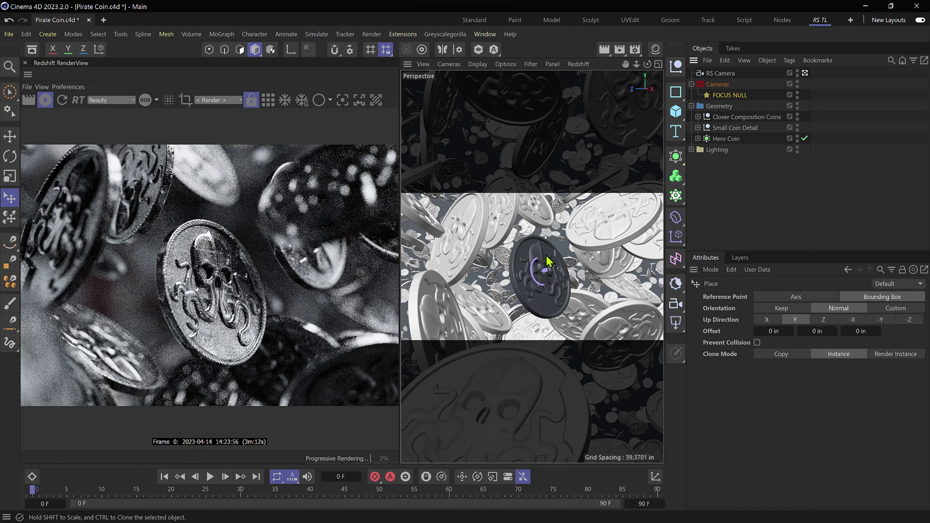
Return to the Move tool, select RS Camera and set its Aperture to f/2.8
{"action": "key", "text": "e"}
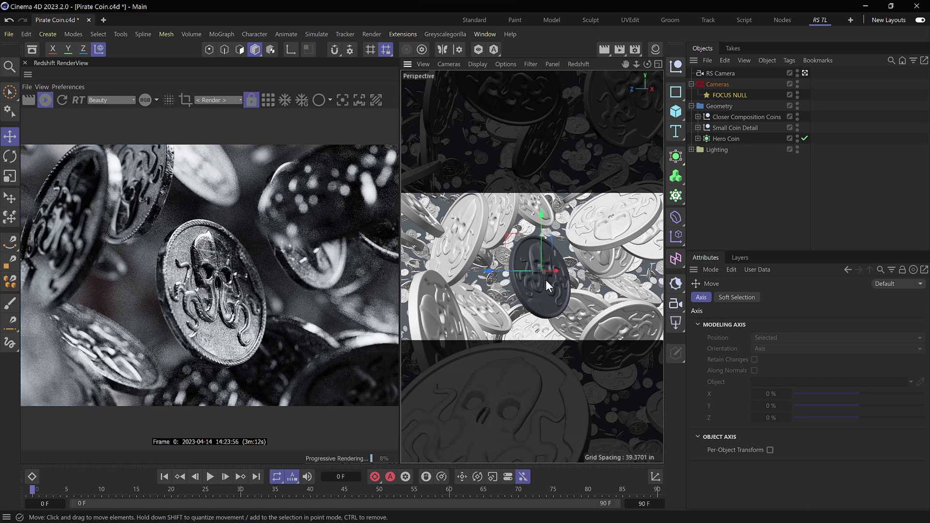
{"action": "left_click", "coordinate": [721, 75]}
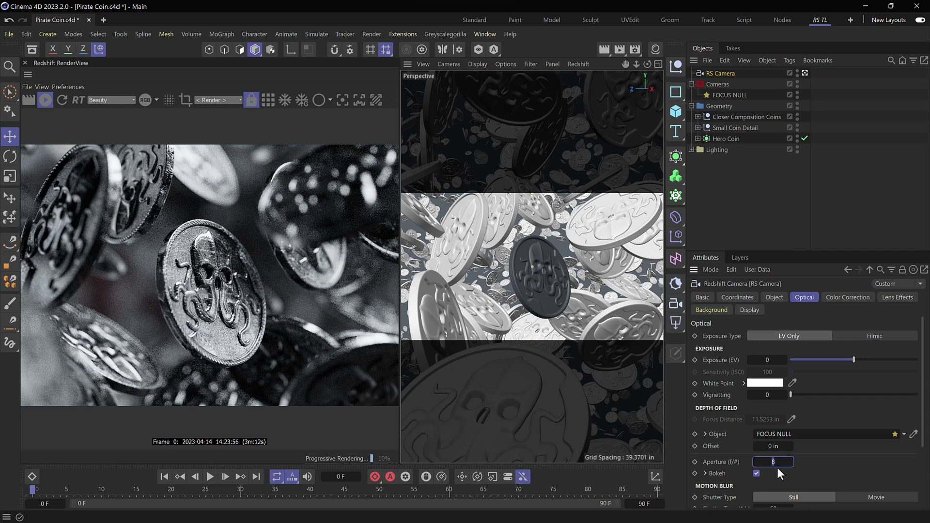
{"action": "key", "text": "Return"}
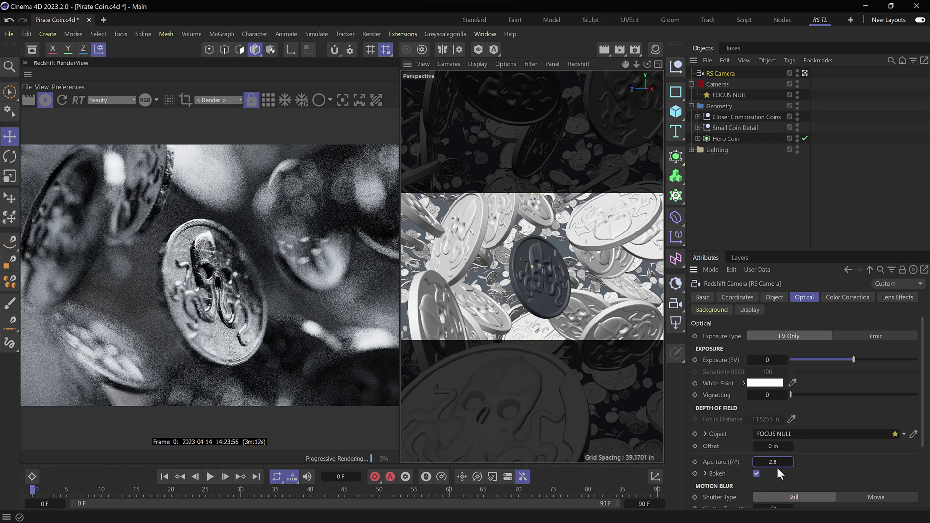
Confirm the f/2.8 aperture and set the Bokeh Diaphragm to Image
{"action": "key", "text": "Return"}
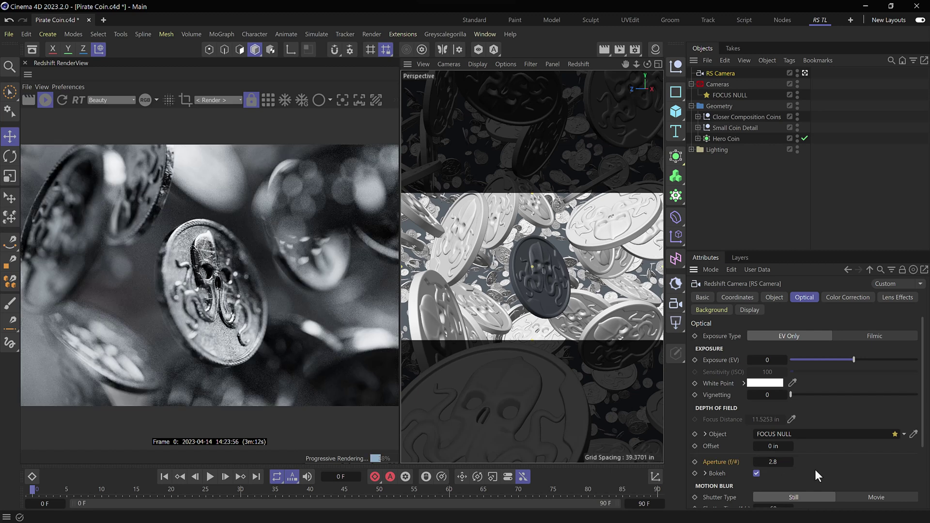
{"action": "left_click", "coordinate": [706, 474]}
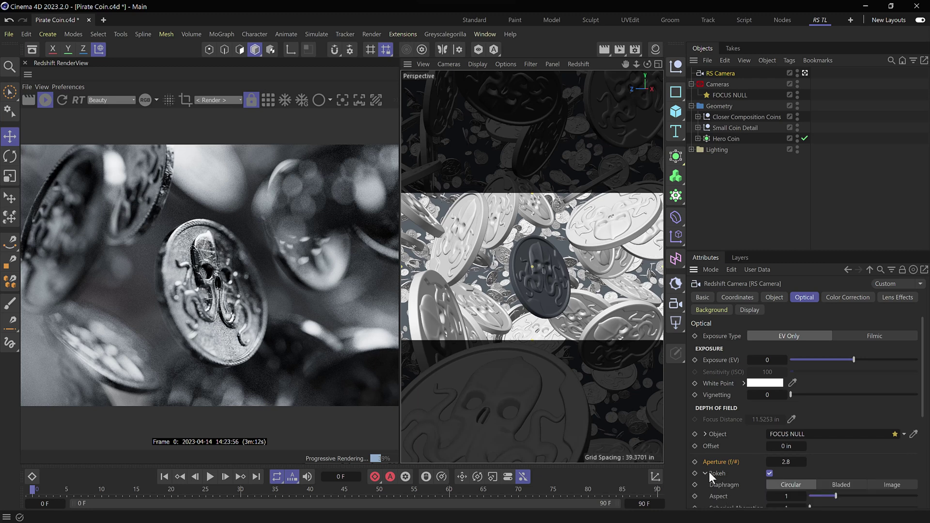
{"action": "scroll", "coordinate": [722, 467], "scroll_direction": "down", "scroll_amount": 3}
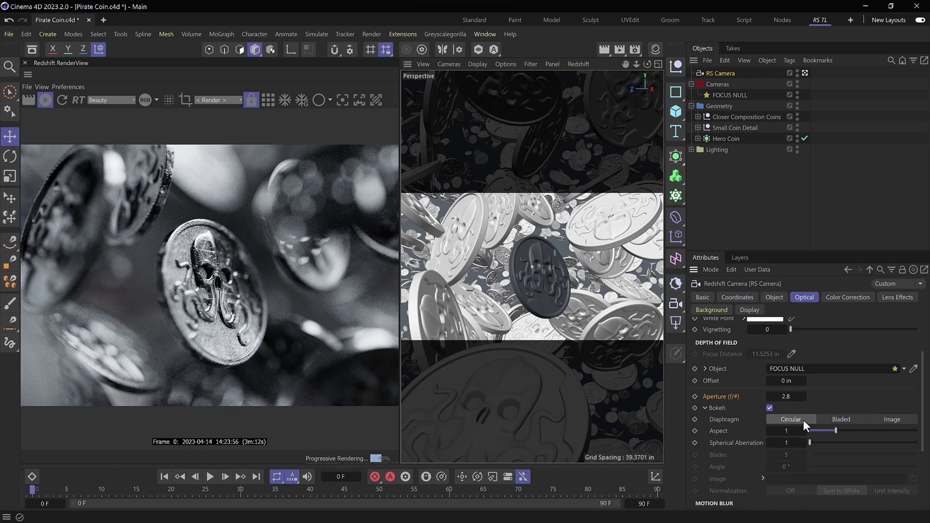
{"action": "left_click", "coordinate": [882, 418]}
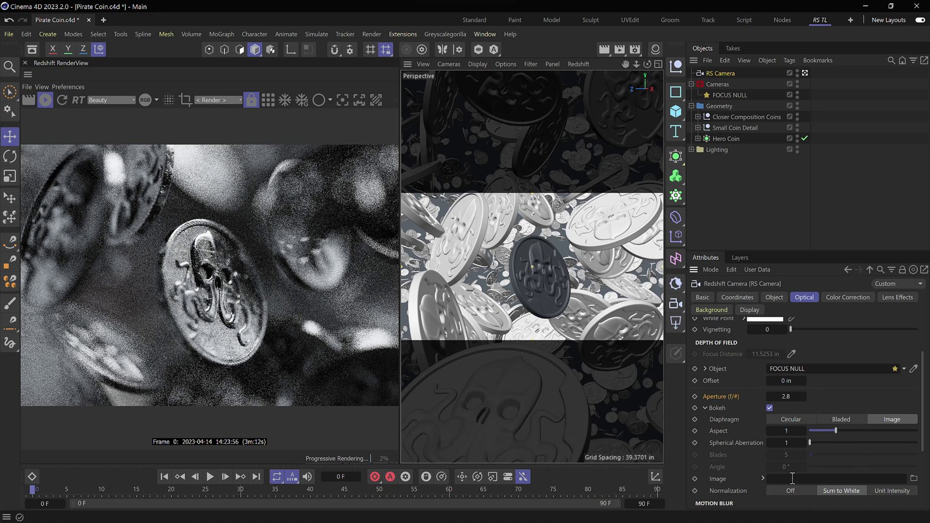
Drop the Notched 2 Tex B texture from Textured Bokeh Color Split onto the bokeh Image field
{"action": "left_click", "coordinate": [914, 479]}
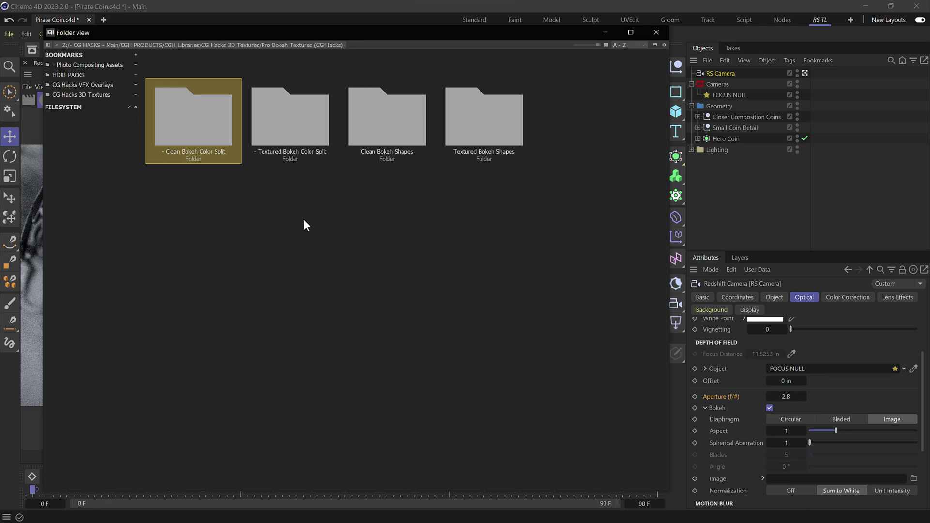
{"action": "double_click", "coordinate": [304, 138]}
{"action": "left_click", "coordinate": [594, 327]}
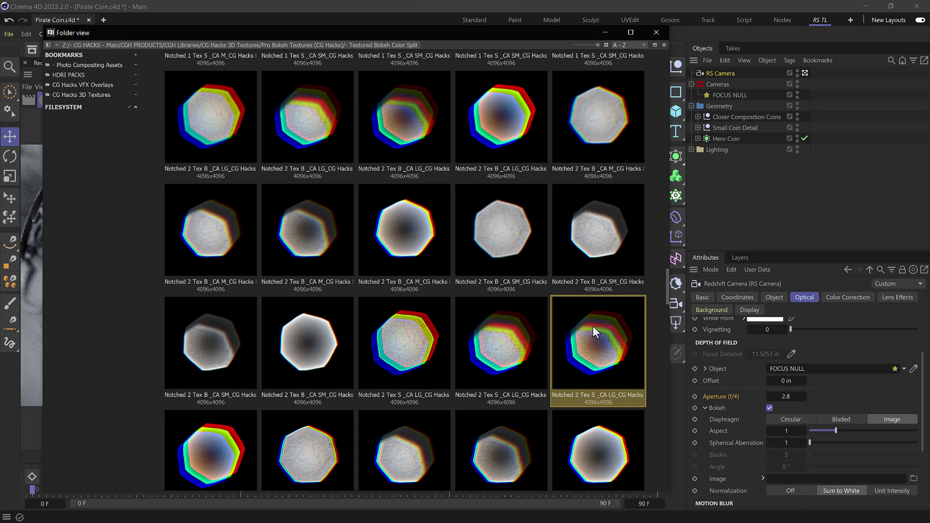
{"action": "left_click", "coordinate": [335, 256]}
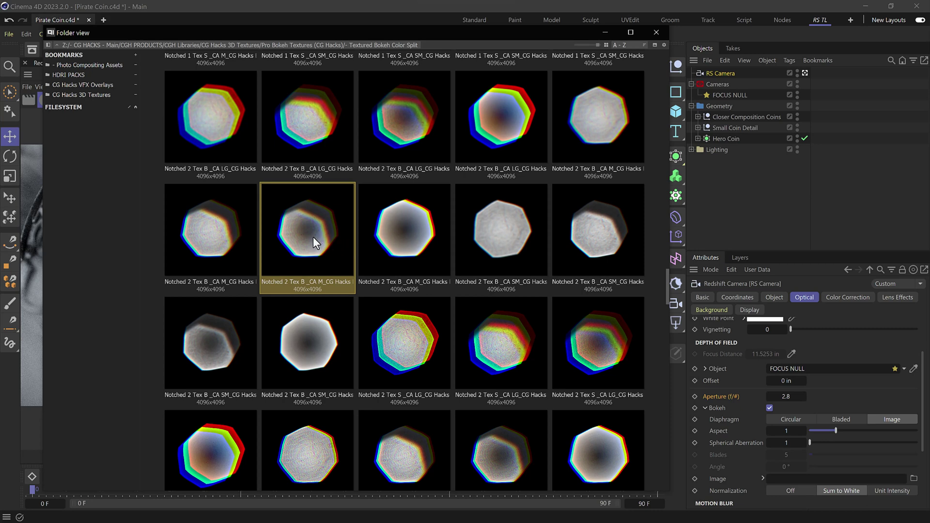
{"action": "left_click_drag", "start_coordinate": [313, 237], "coordinate": [776, 395]}
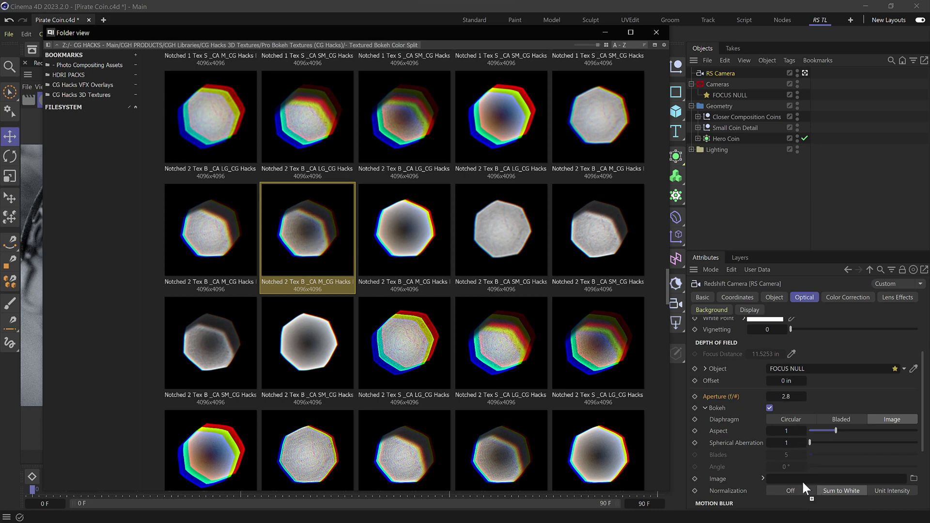
{"action": "left_click_drag", "start_coordinate": [803, 479], "coordinate": [803, 478]}
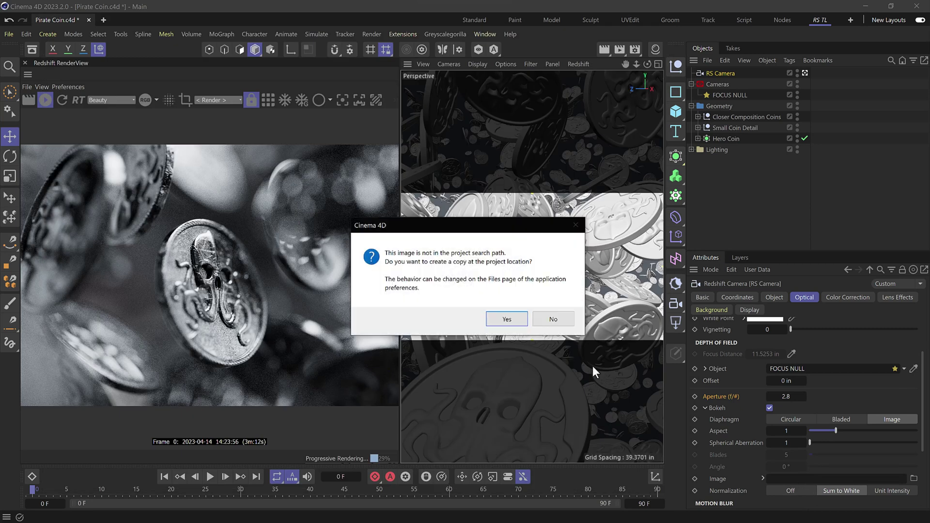
Decline copying the texture into the project, keeping it at its original location
{"action": "left_click", "coordinate": [553, 319]}
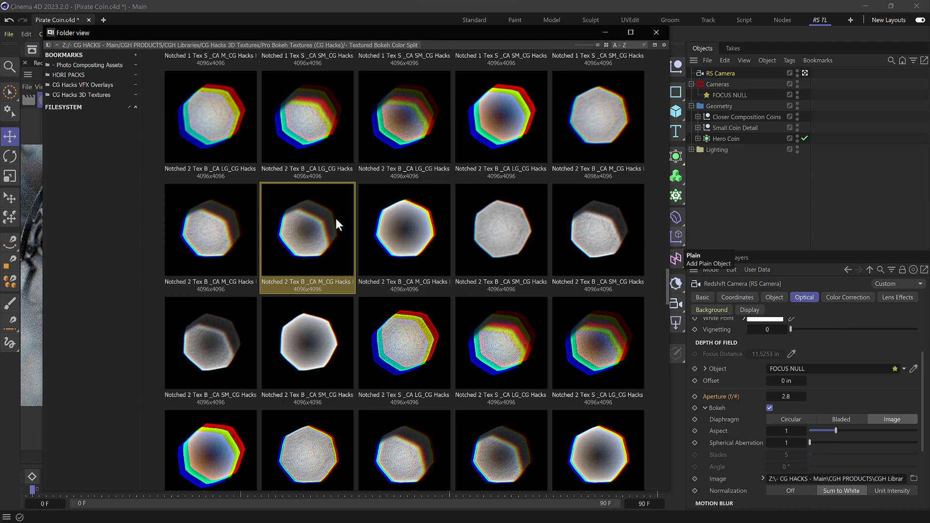
Replace the bokeh image with a stronger row-1 LG color-split texture, without copying it
{"action": "left_click", "coordinate": [388, 148]}
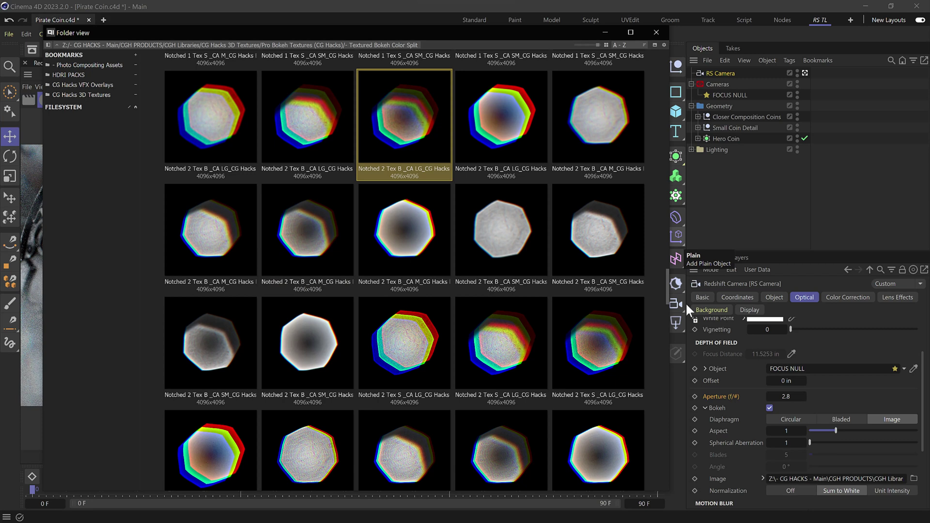
{"action": "left_click_drag", "start_coordinate": [824, 478], "coordinate": [824, 478]}
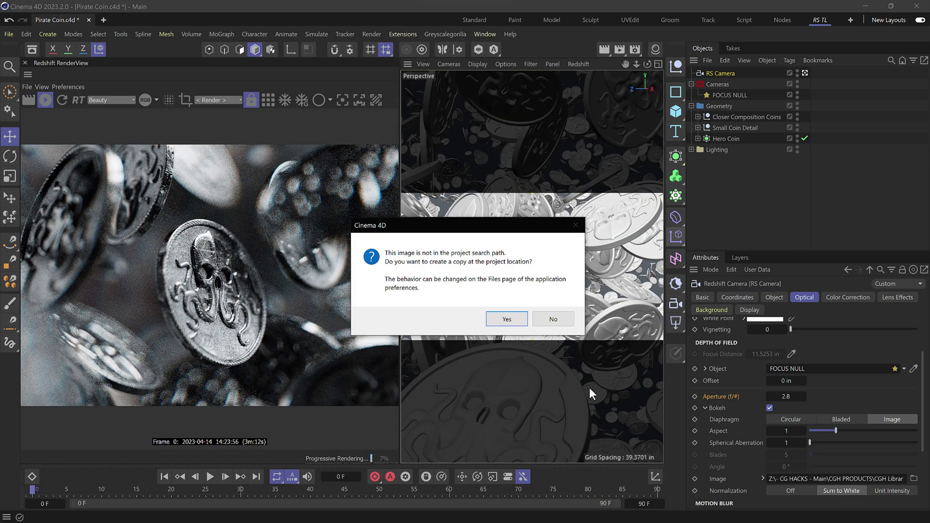
{"action": "left_click", "coordinate": [555, 320]}
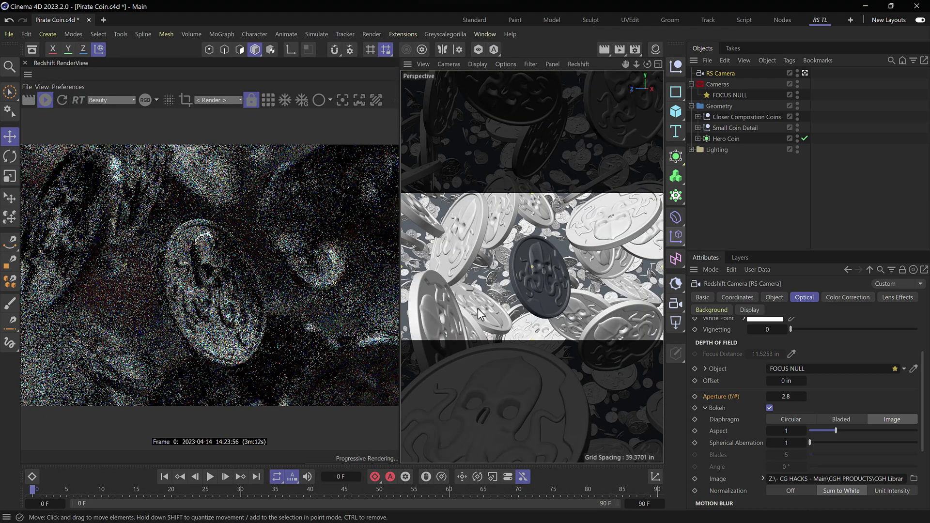